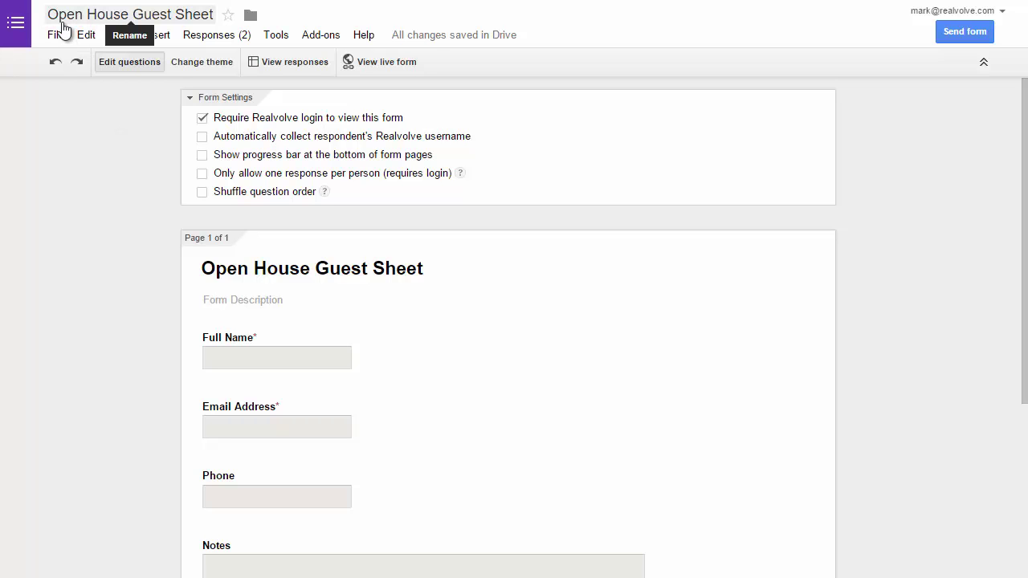
- Review the Open House Guest Sheet (Responses) spreadsheet listing the two submitted guest entries
mouse_move(275, 374)
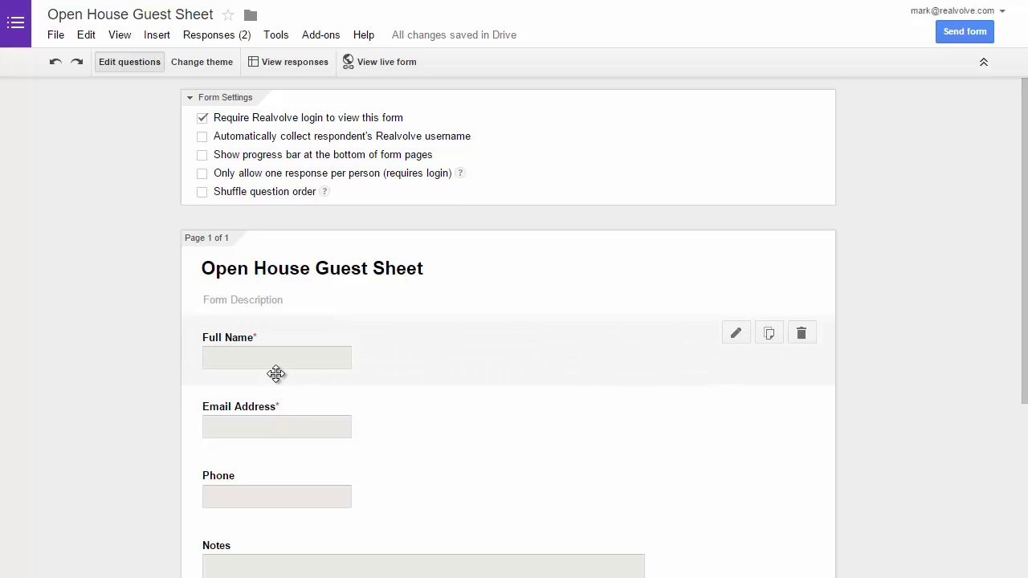
scroll(289, 502, down, 2)
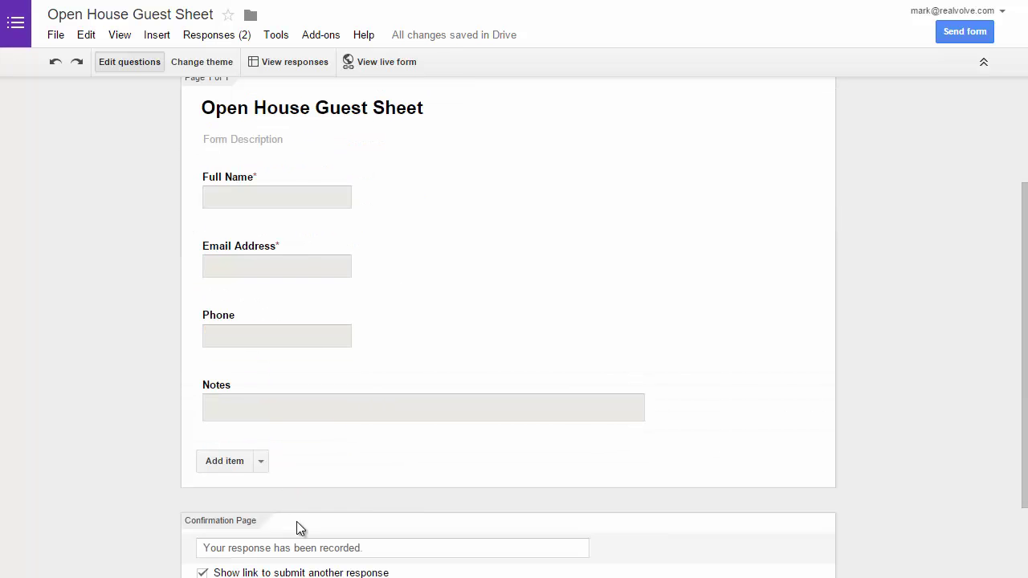
scroll(270, 401, up, 2)
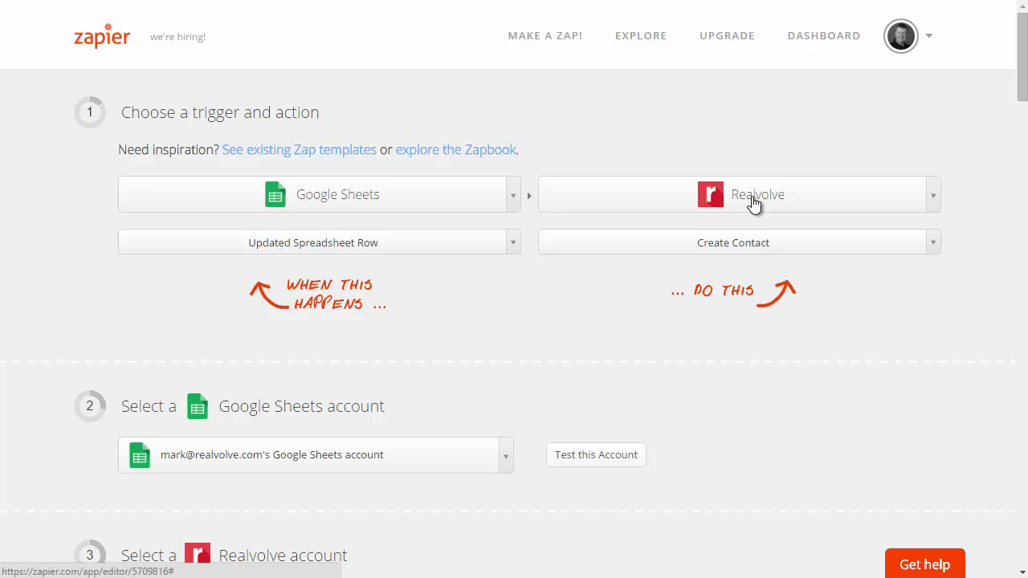
- Pick Create Contact as the Realvolve action after the Updated Spreadsheet Row trigger
click(734, 252)
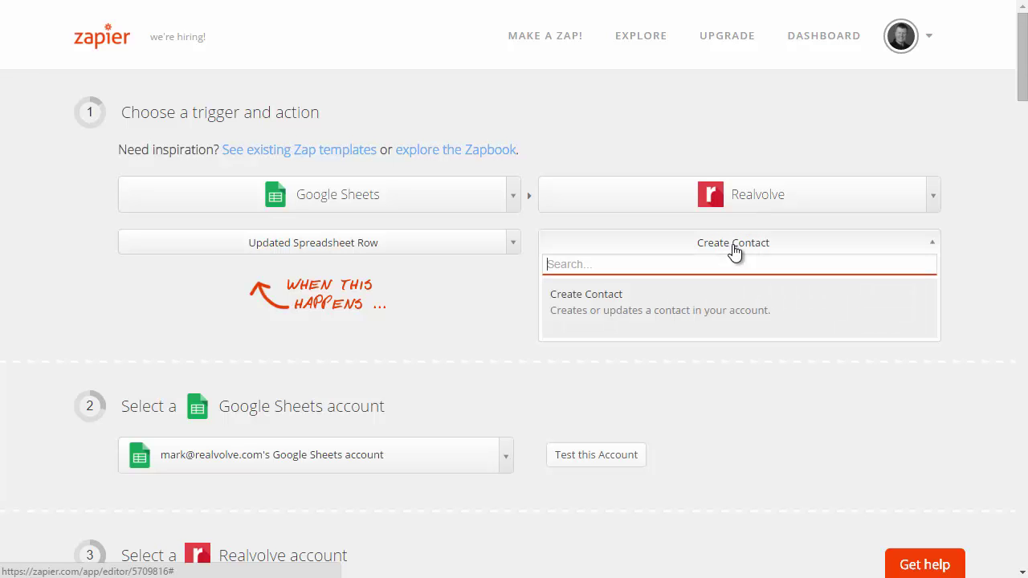
click(733, 252)
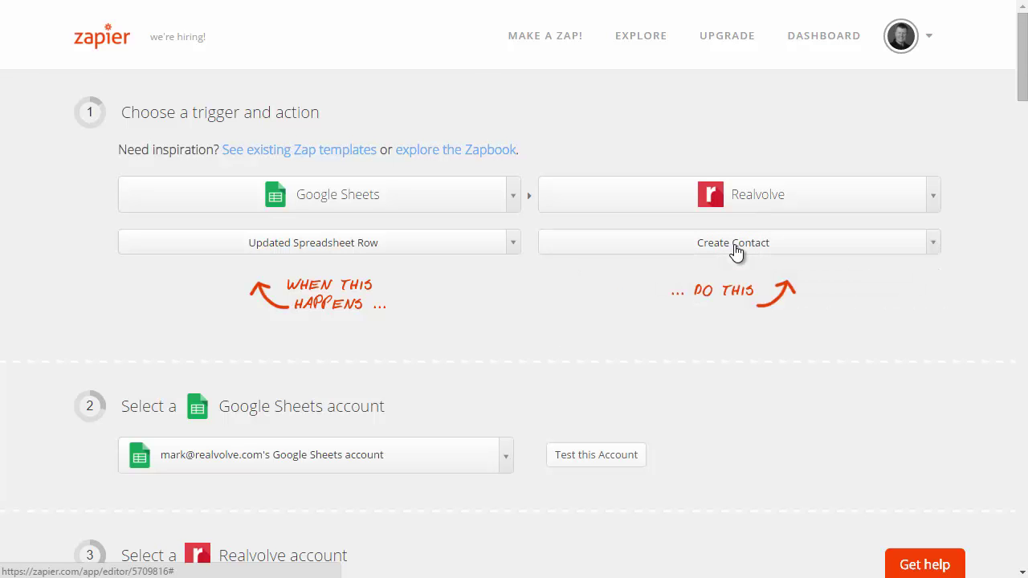
scroll(465, 317, down, 1)
- Test the Google Sheets and Realvolve accounts until each reports Account is working
scroll(451, 393, down, 1)
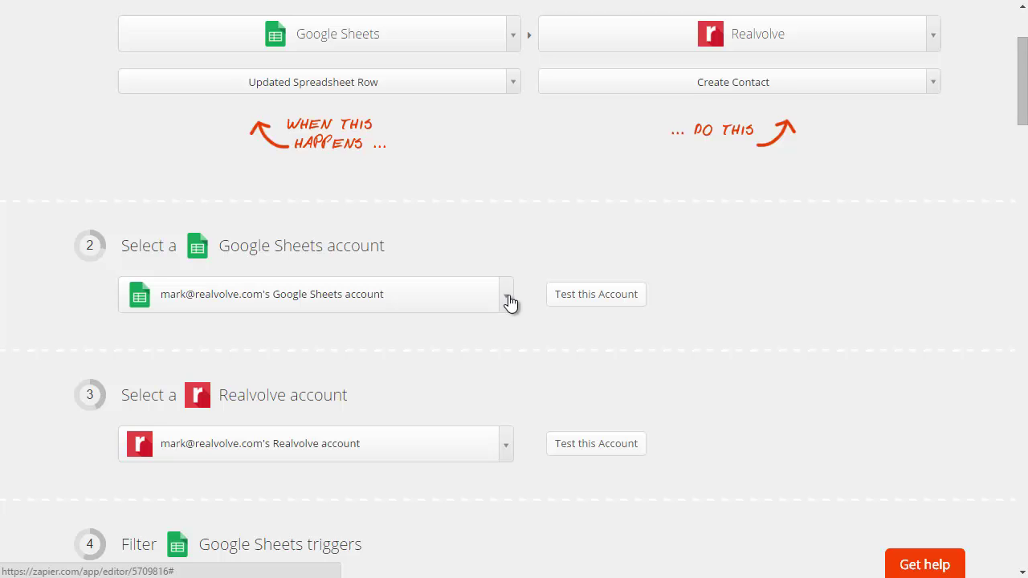
click(568, 308)
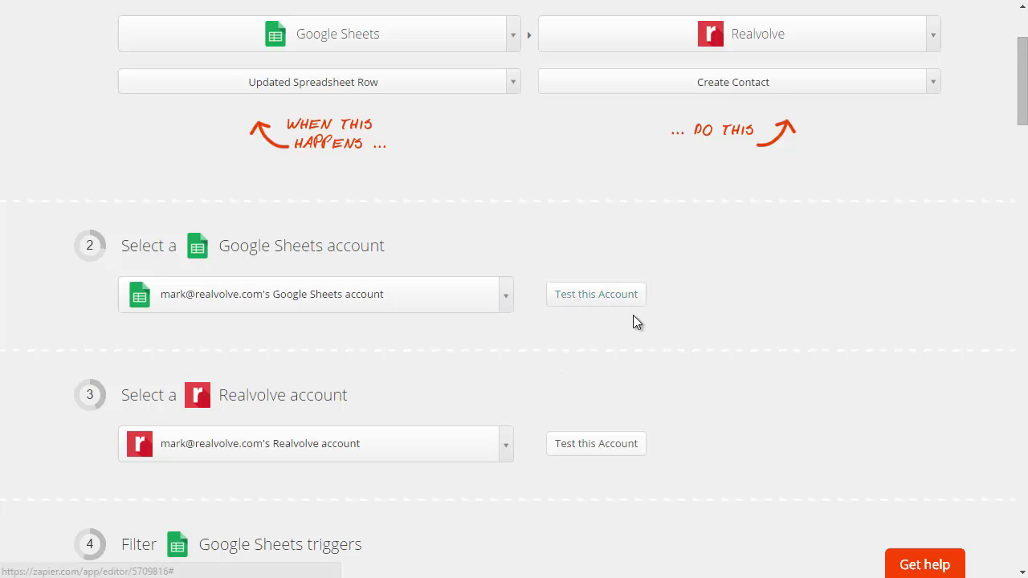
scroll(715, 349, down, 2)
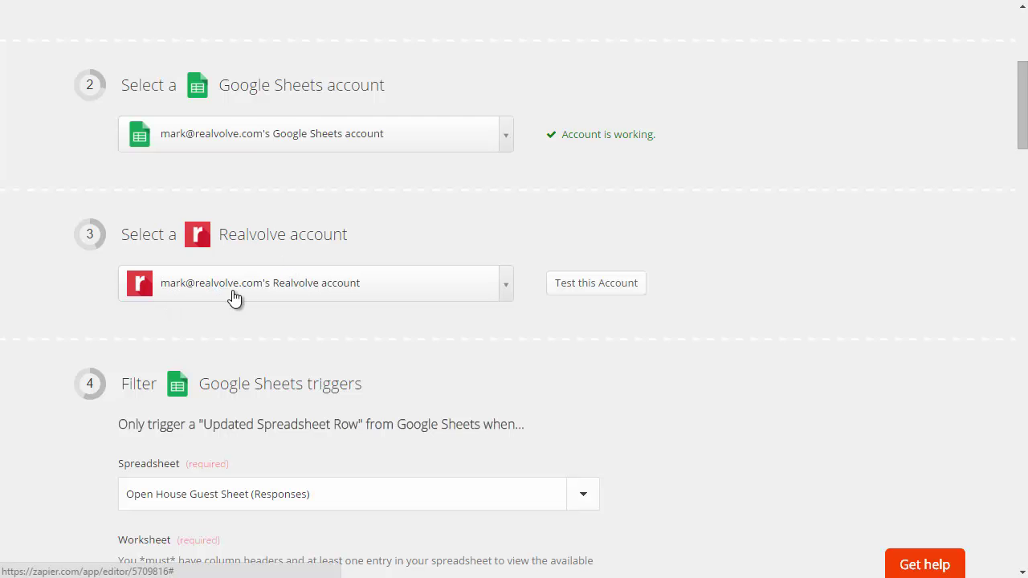
click(577, 294)
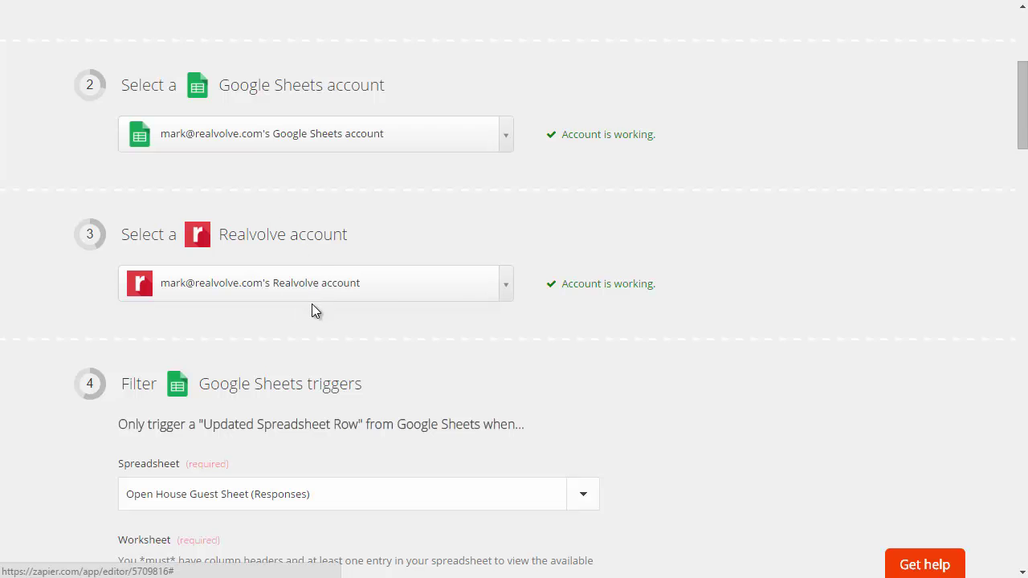
scroll(311, 303, down, 2)
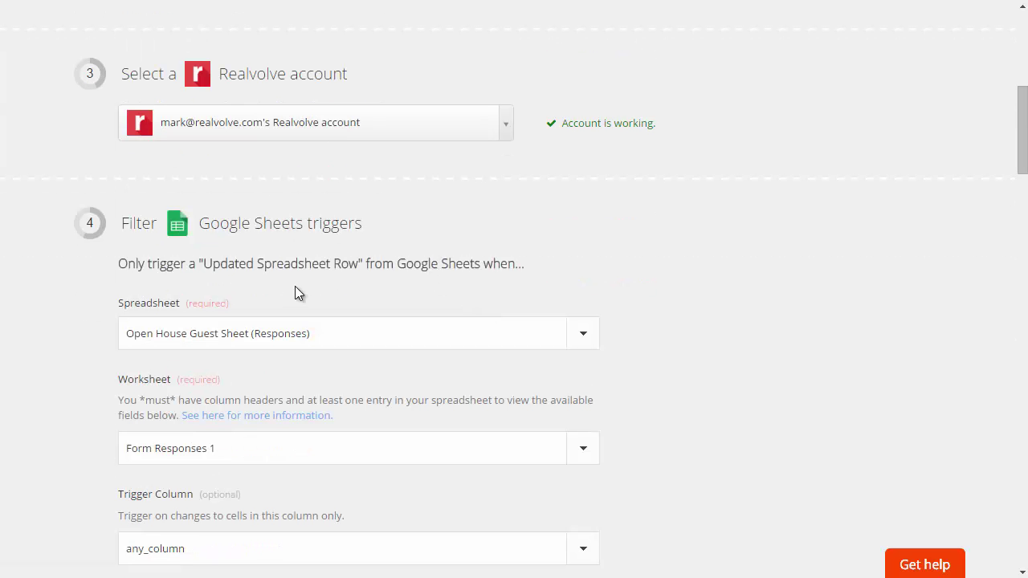
scroll(314, 270, down, 1)
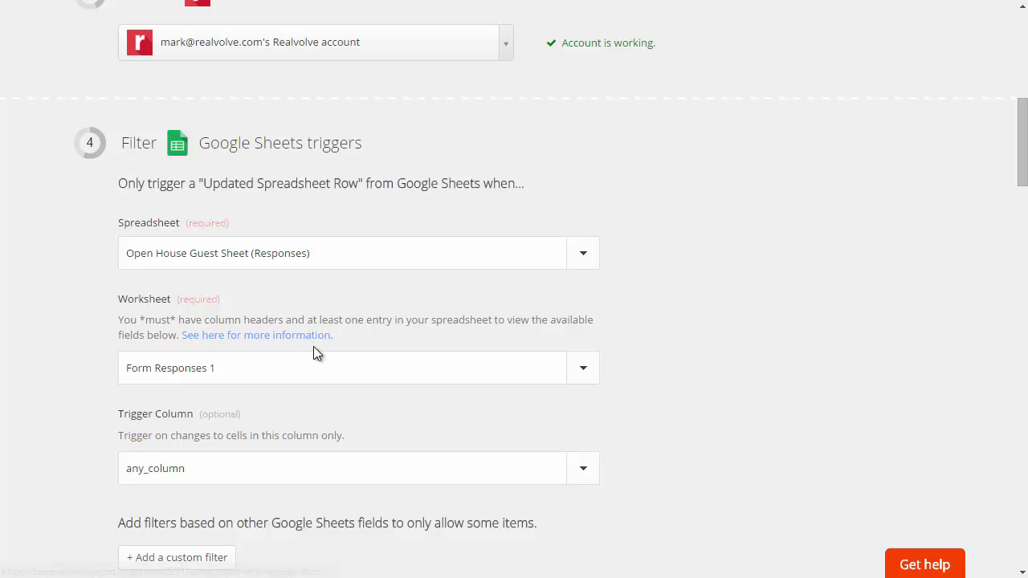
scroll(314, 374, down, 1)
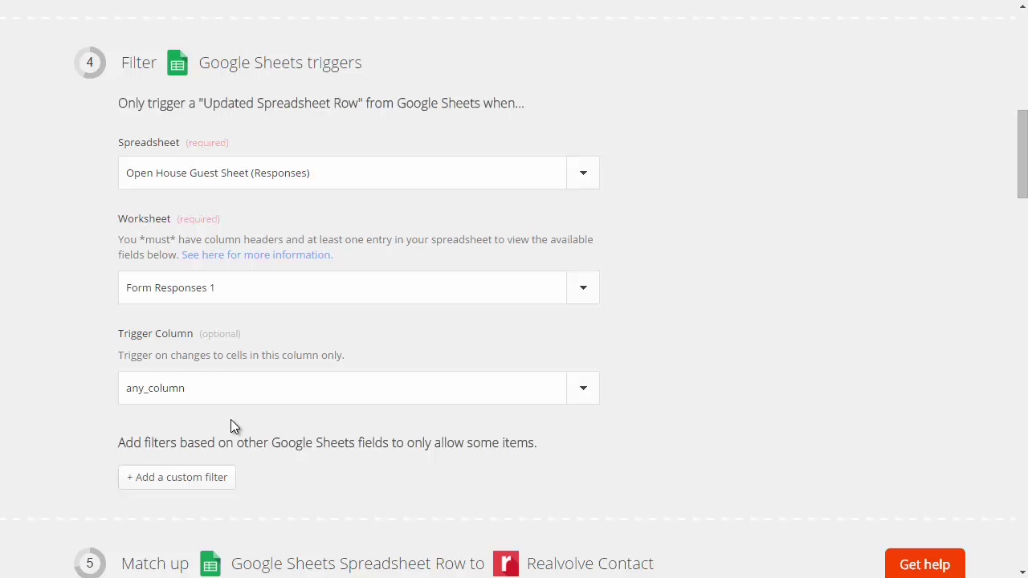
- Map phone to Home Phone, emailaddress to Home Email and notes to Notes
scroll(299, 423, down, 3)
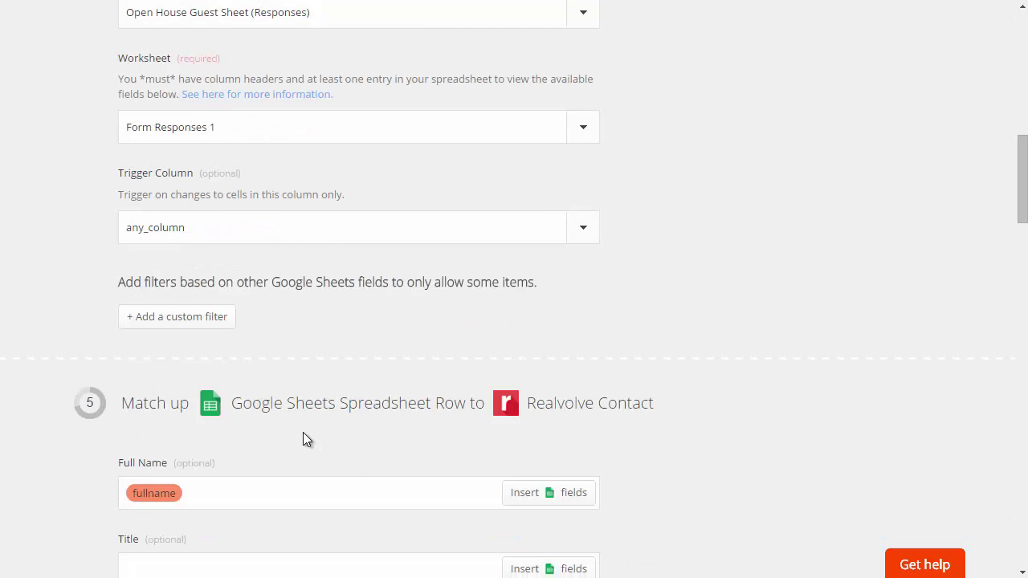
scroll(342, 450, down, 2)
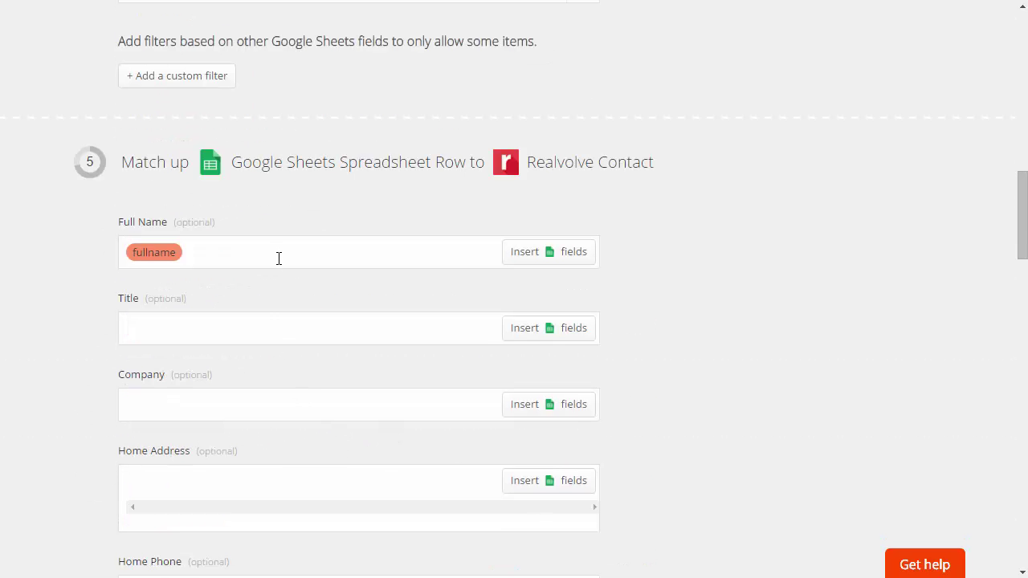
scroll(306, 265, down, 1)
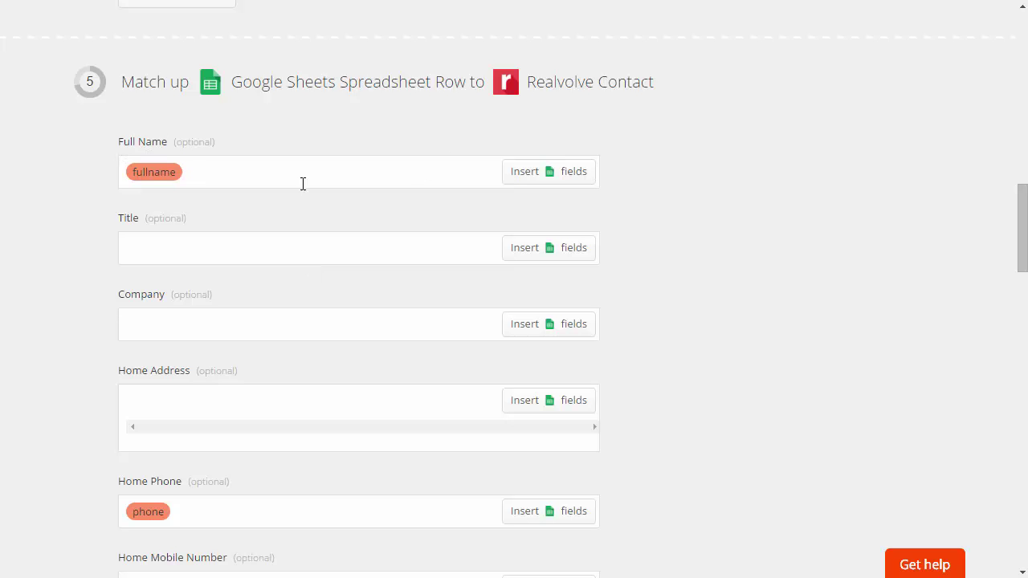
scroll(281, 291, down, 1)
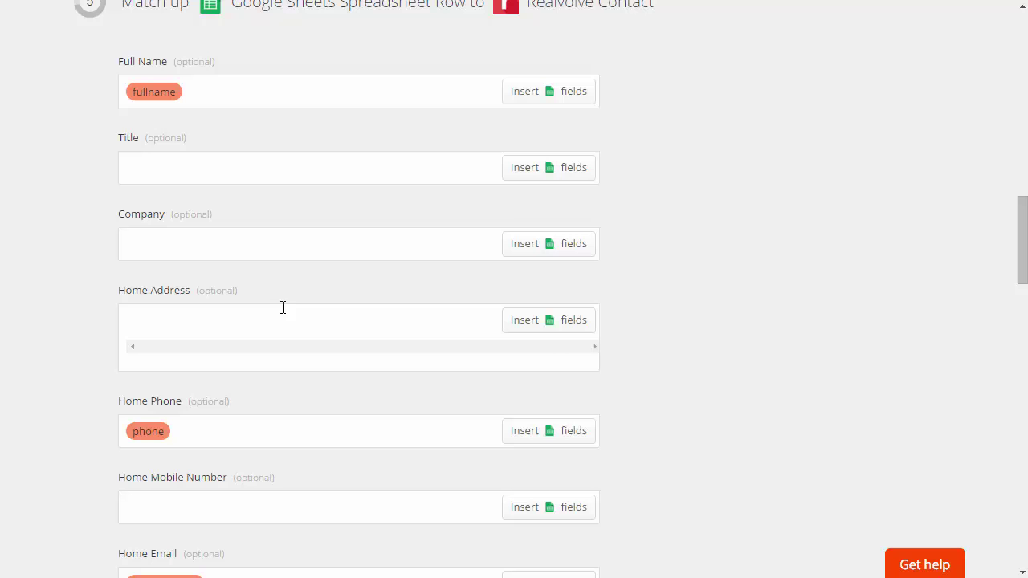
scroll(203, 422, down, 1)
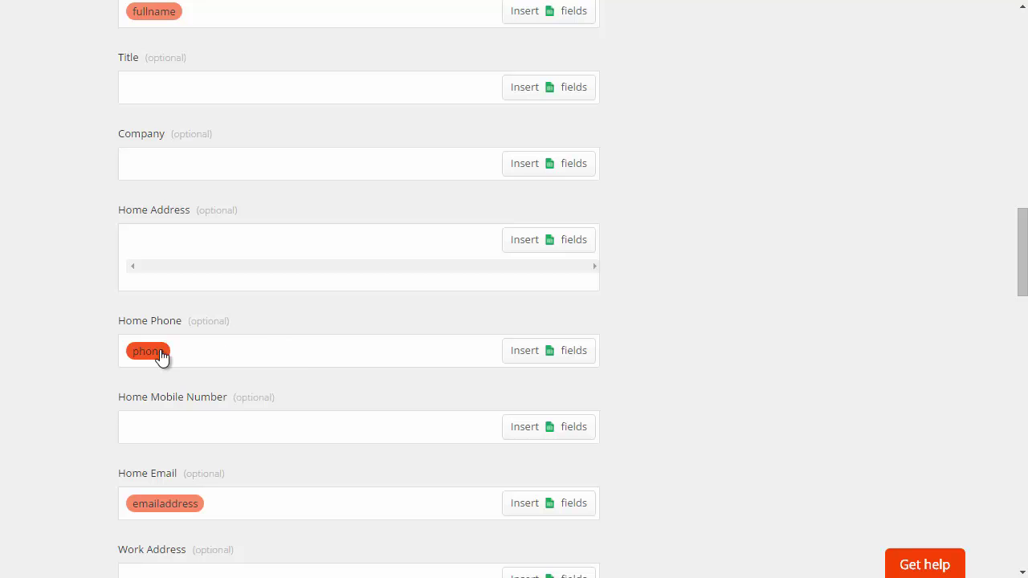
click(339, 357)
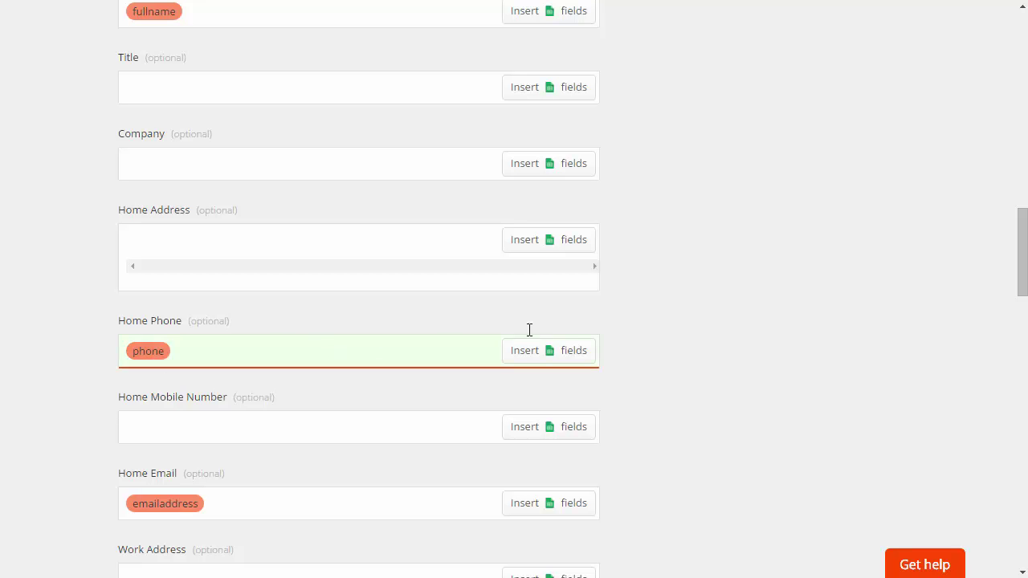
click(525, 354)
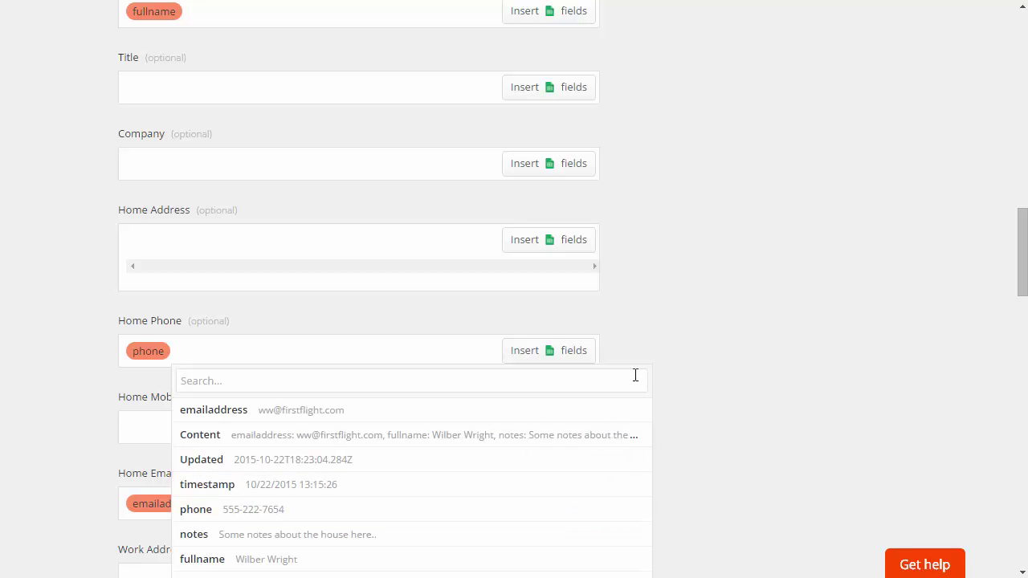
click(651, 345)
scroll(284, 351, down, 2)
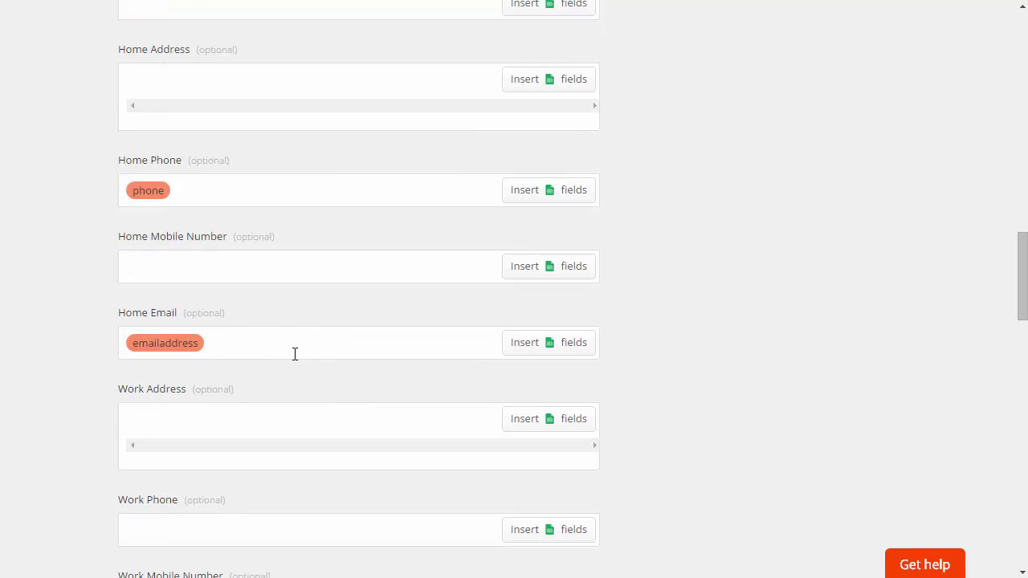
scroll(246, 350, down, 9)
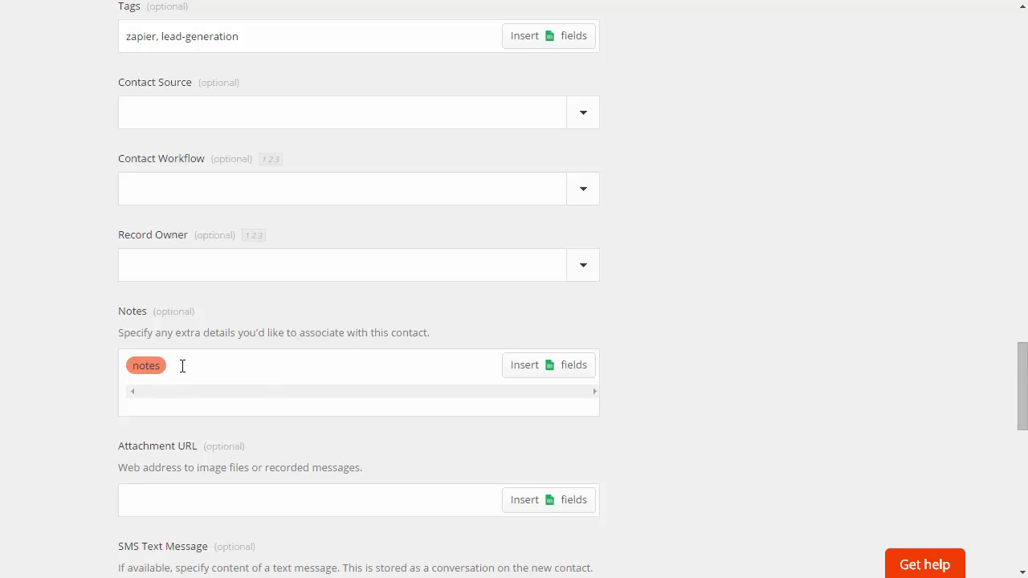
- Append ', open house' to the Tags field, leaving Contact Source empty
scroll(183, 366, up, 3)
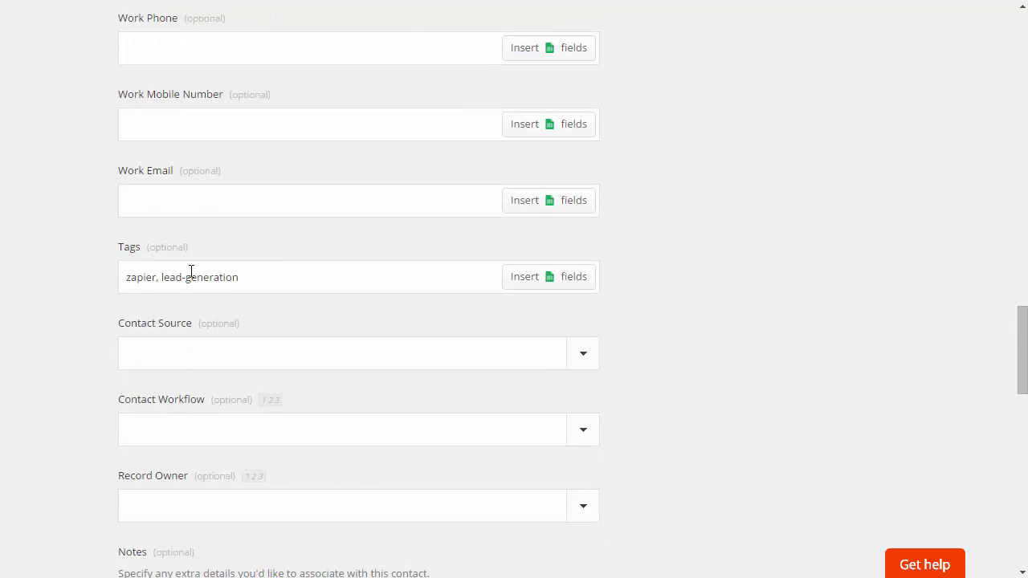
click(267, 281)
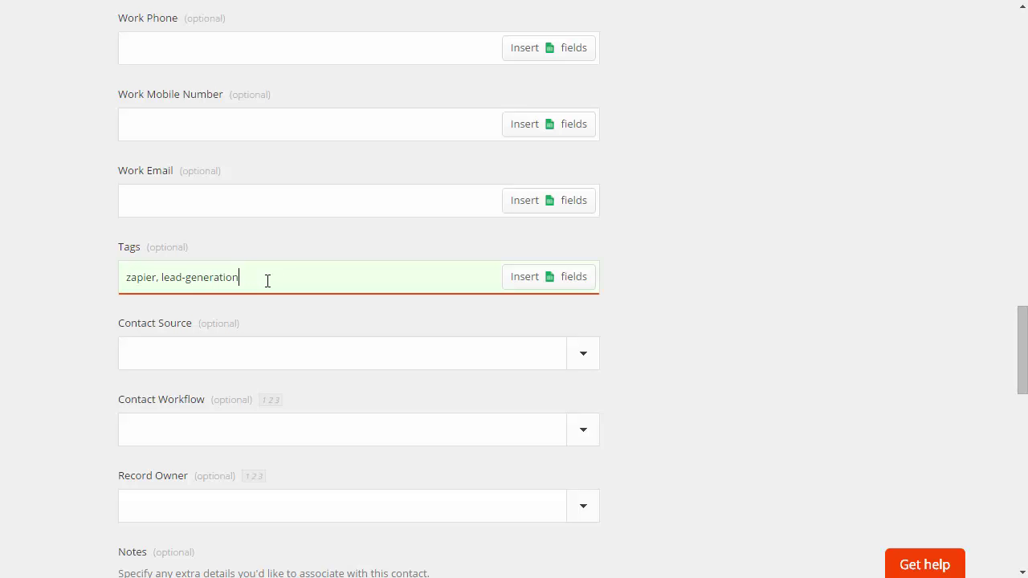
text(, oper)
text( house)
click(580, 360)
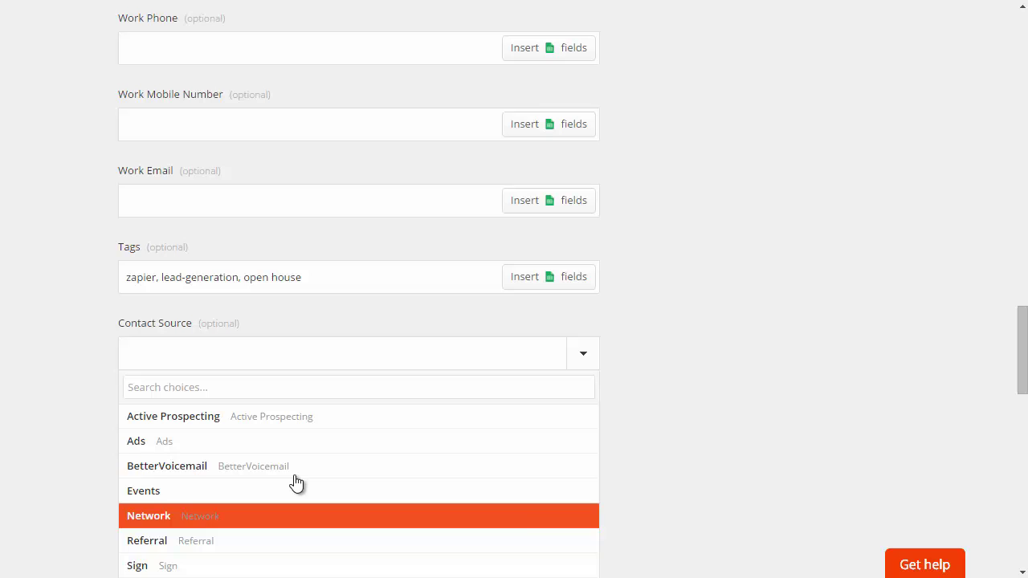
click(666, 321)
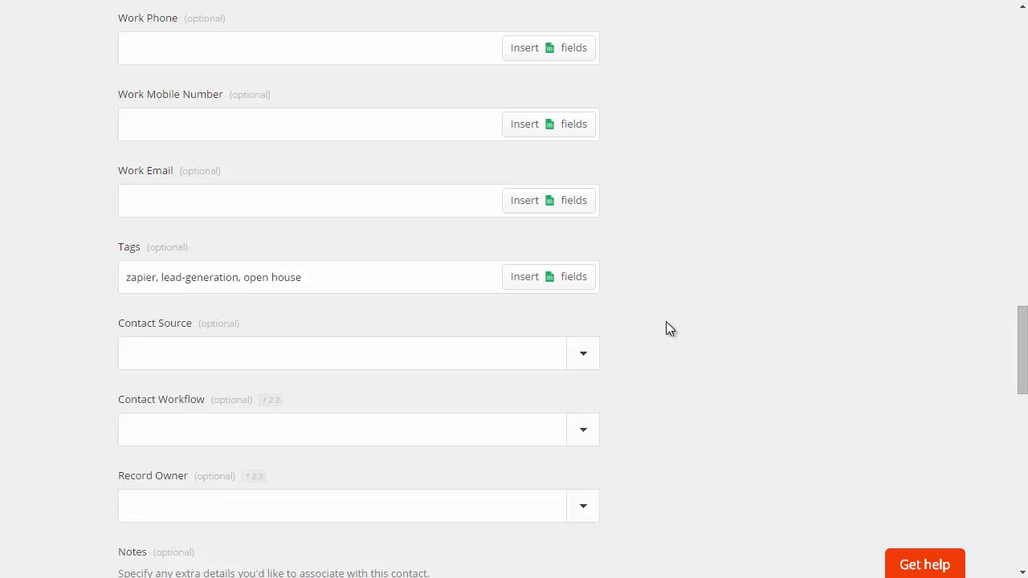
- Run the Google Sheets trigger test to pull in sample rows
scroll(666, 325, down, 6)
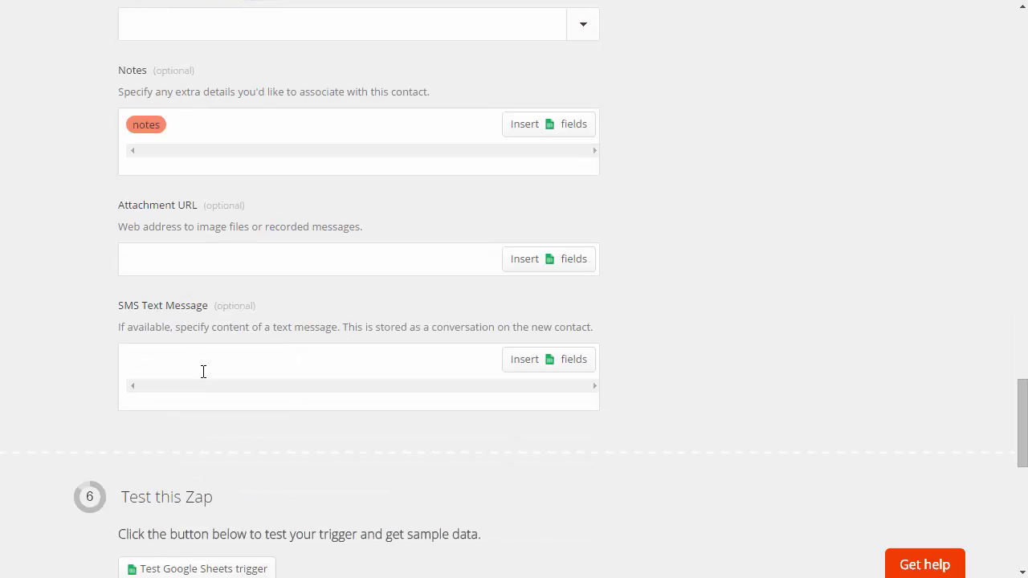
scroll(203, 371, down, 3)
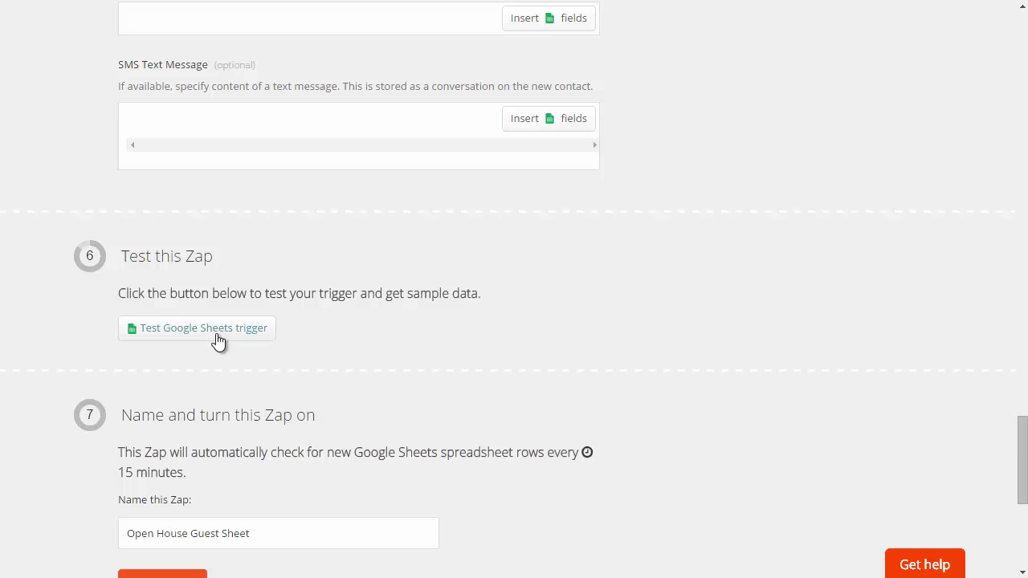
click(215, 333)
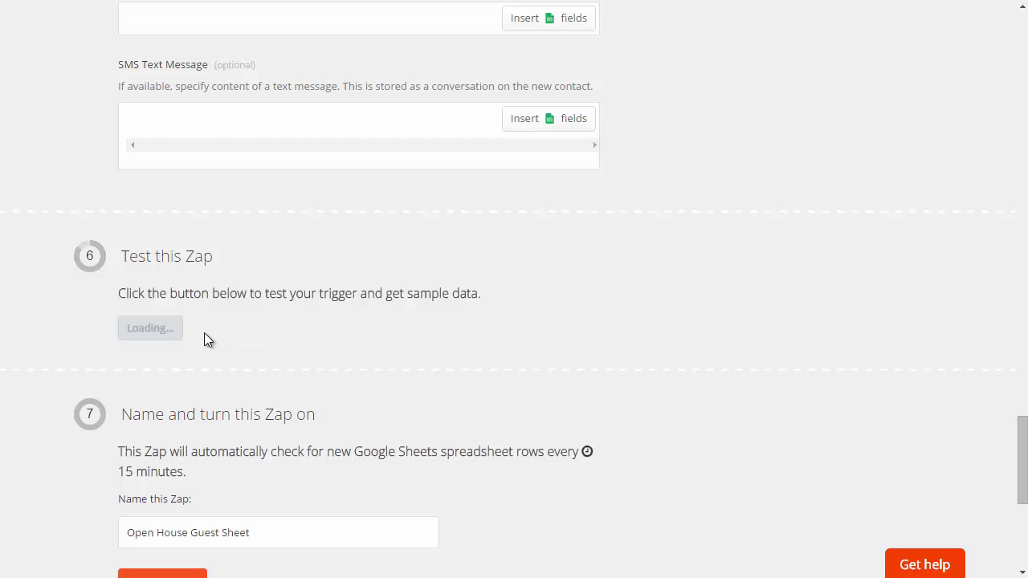
scroll(271, 290, down, 2)
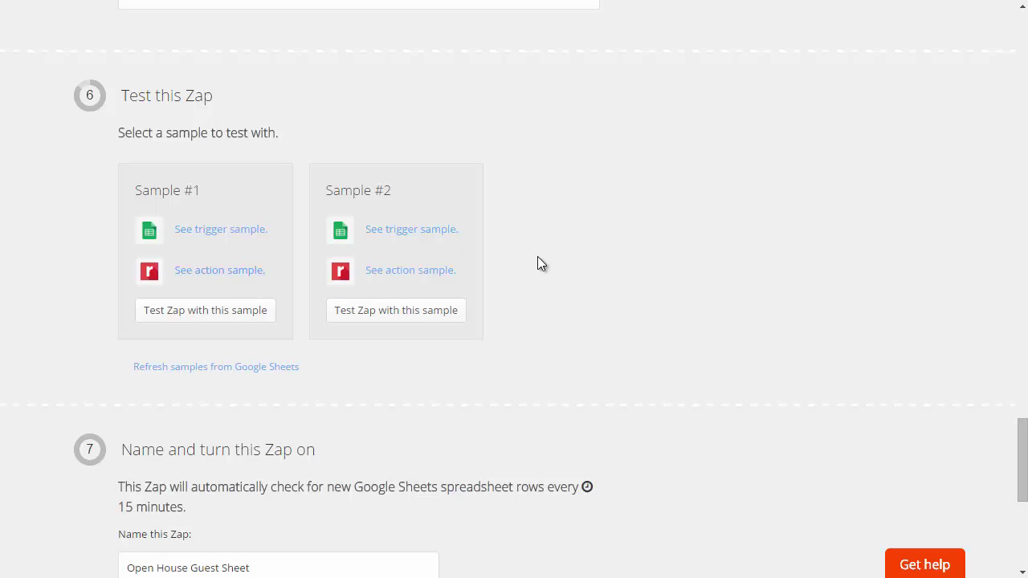
- Inspect Sample #1's trigger and contact data, then test the zap with it successfully
click(221, 229)
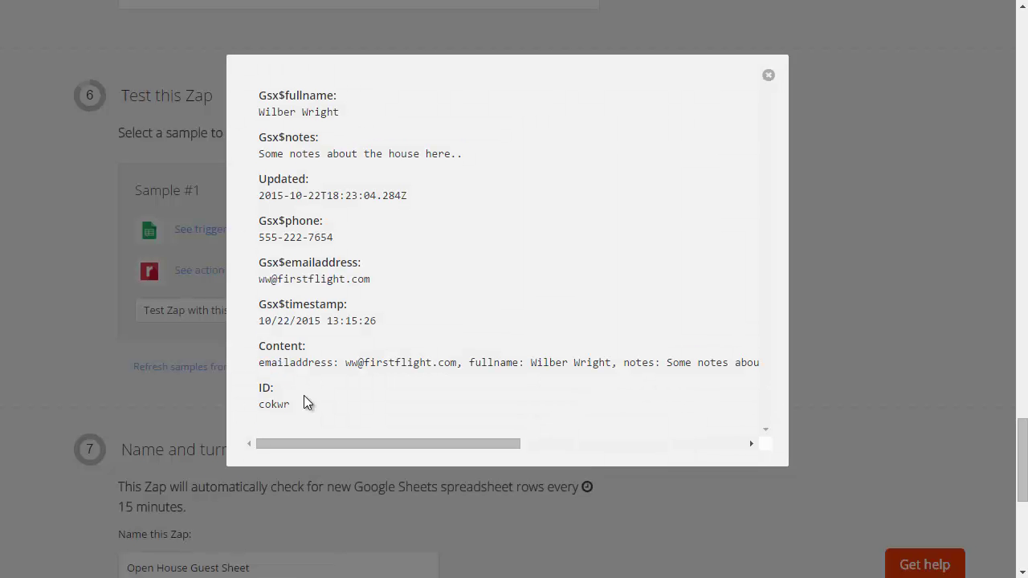
click(768, 75)
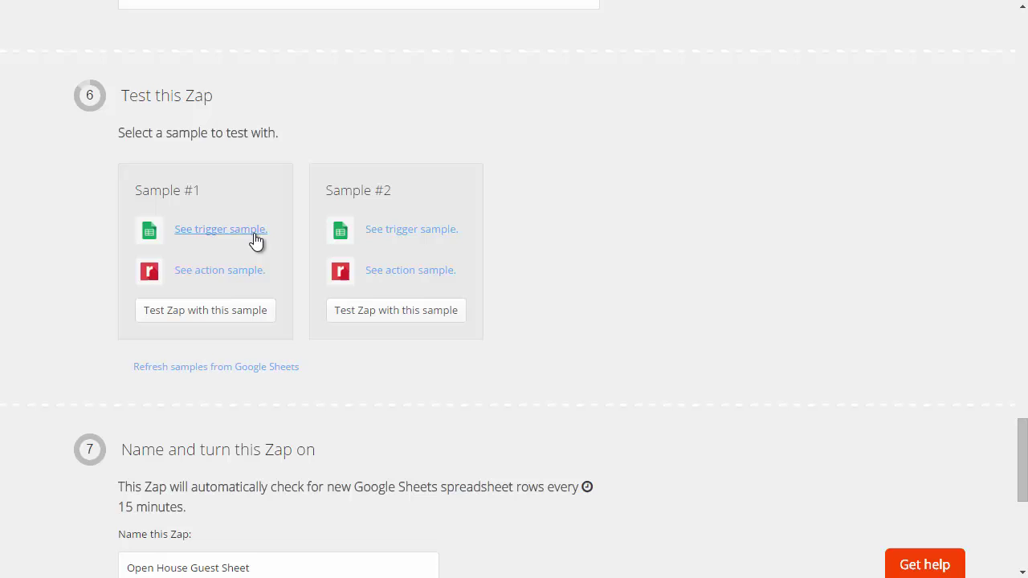
click(196, 271)
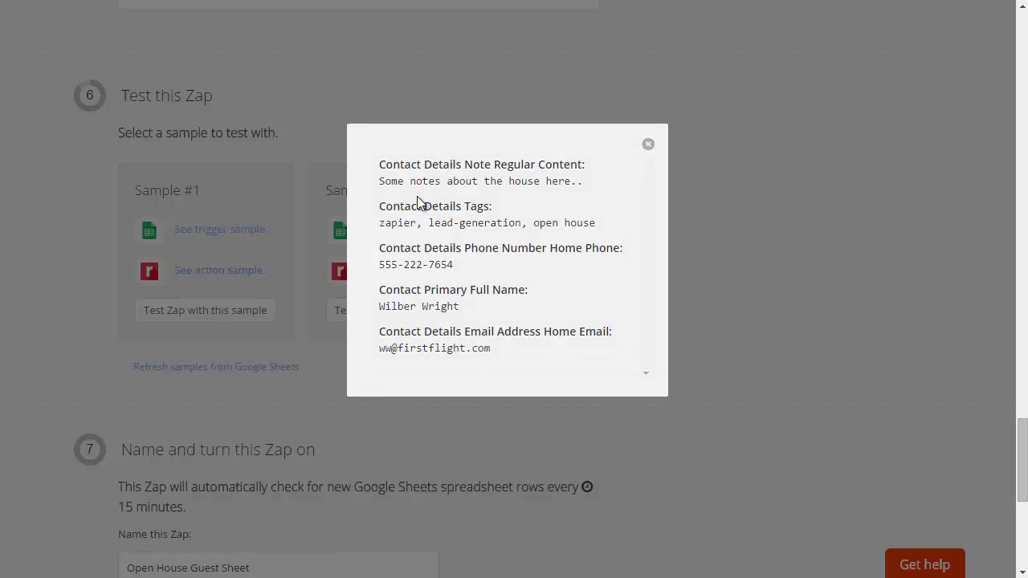
click(648, 145)
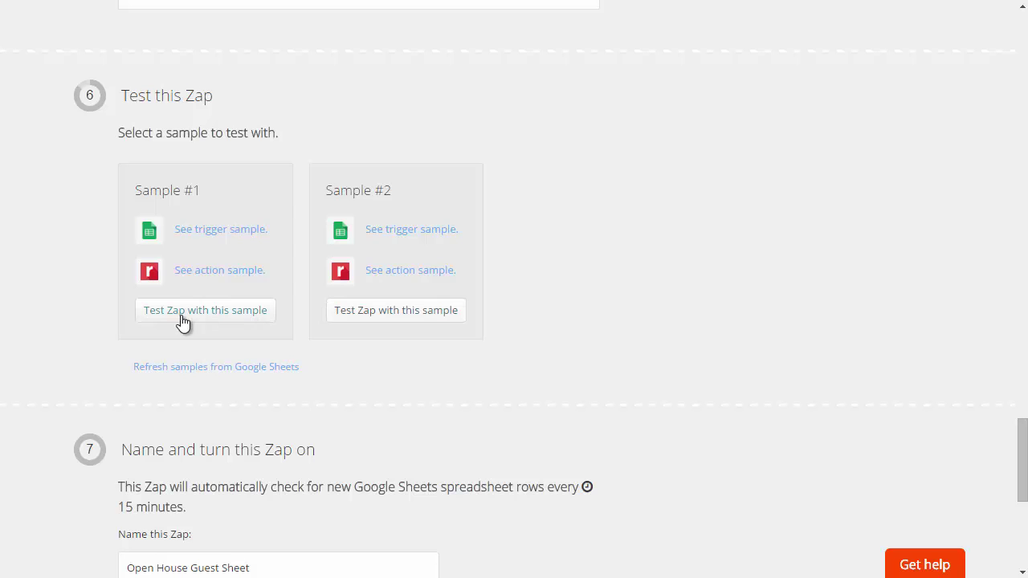
click(243, 314)
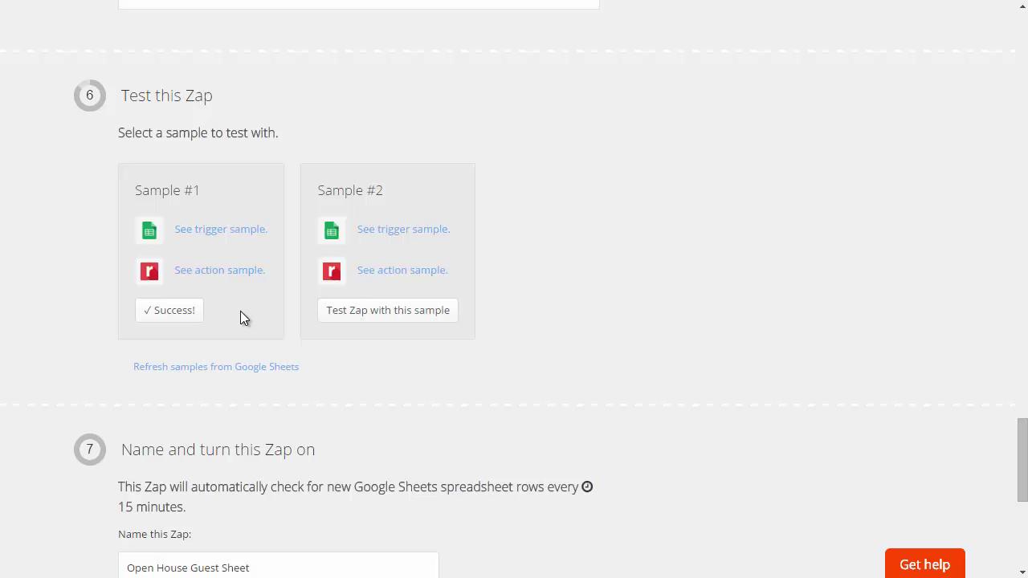
- Scroll down the Open House Guest Sheet zap to the Turn Zap on control
scroll(224, 316, down, 1)
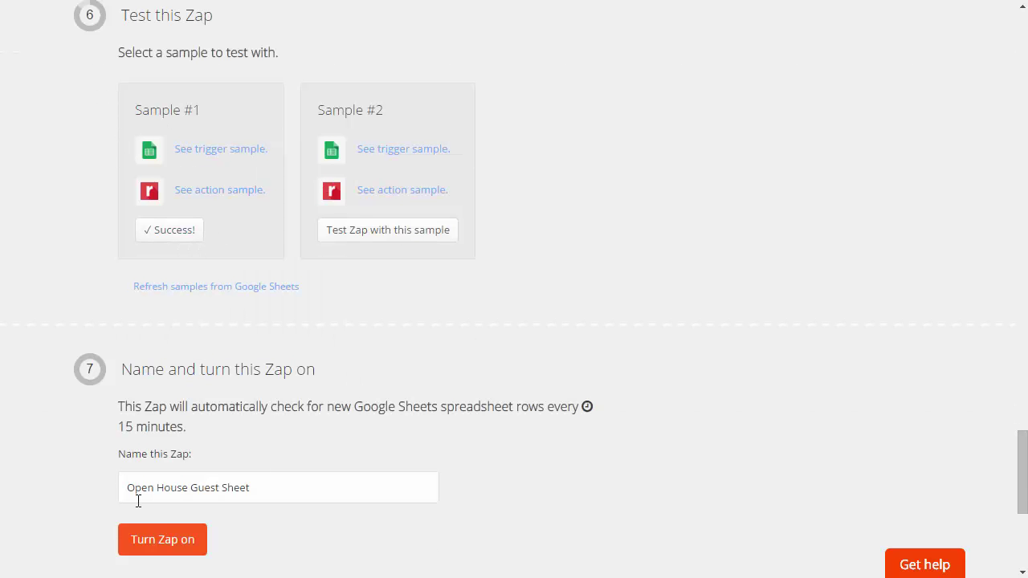
scroll(137, 498, down, 1)
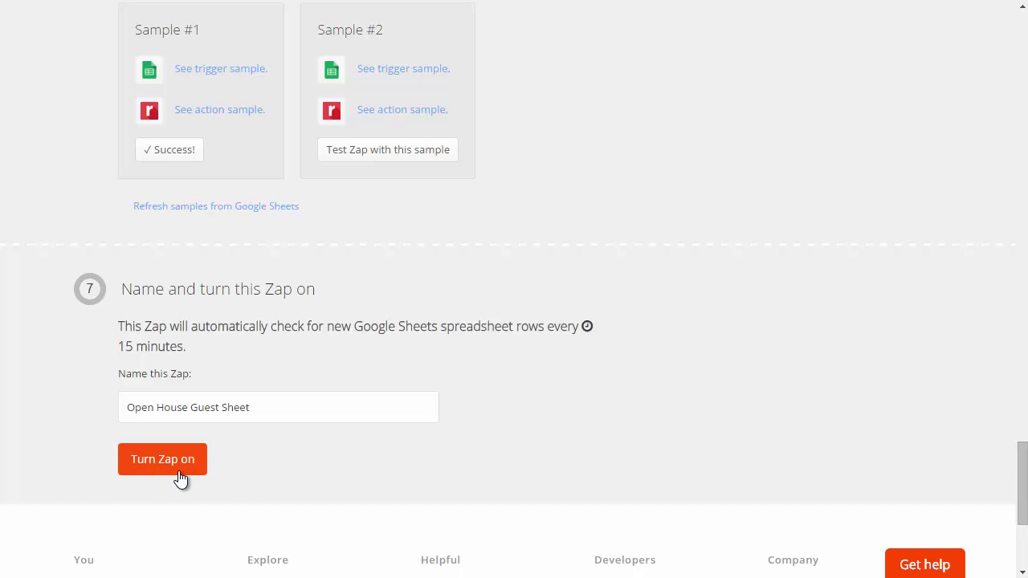